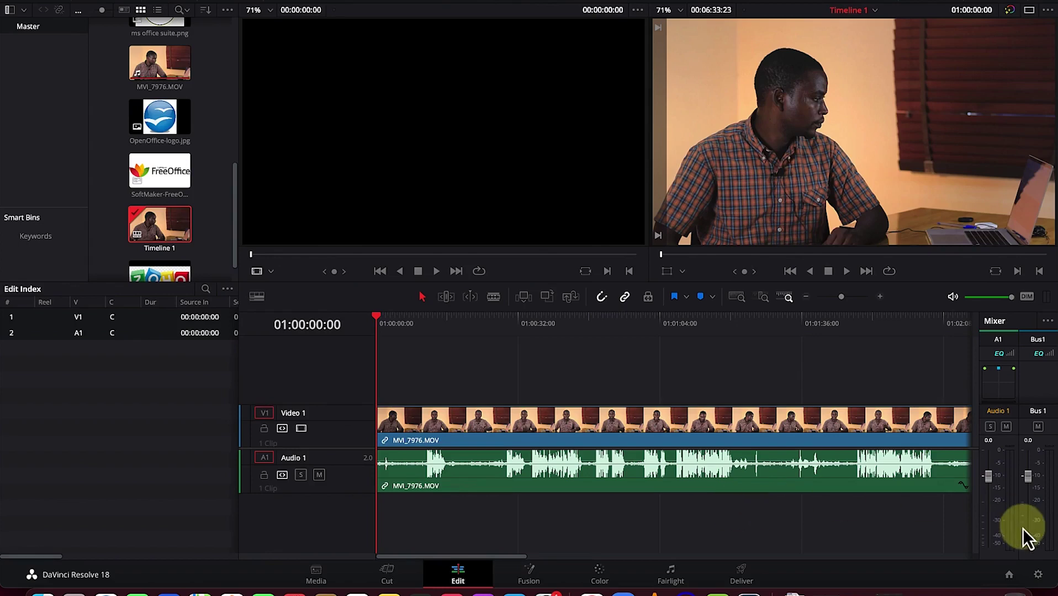
Step: Open Project Settings from the Edit page's gear icon to view the 1920x1080, 29.97 fps Master Settings
{"action": "left_click", "coordinate": [1038, 573]}
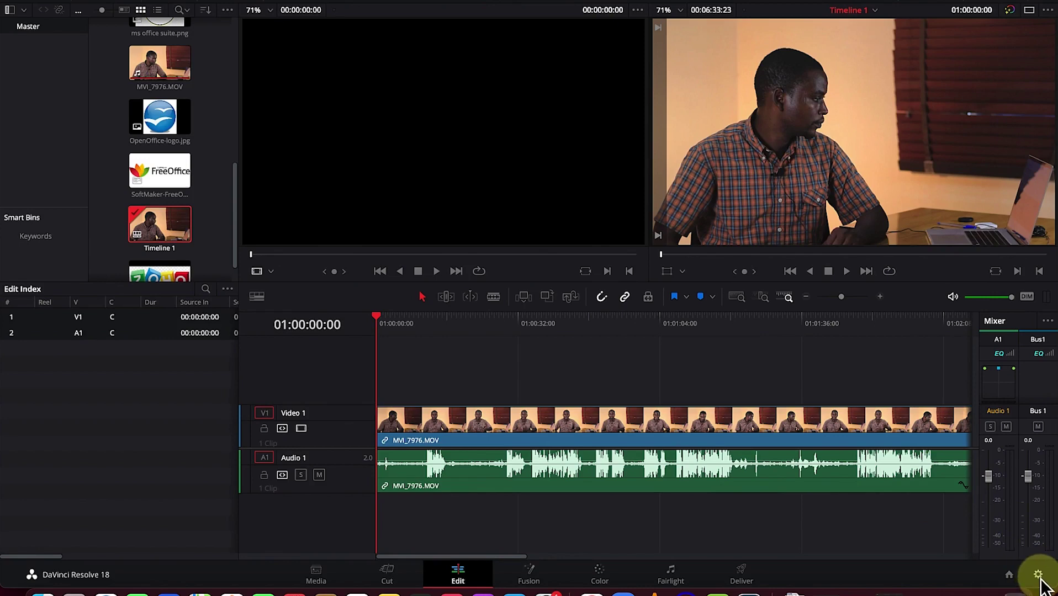
{"action": "left_click", "coordinate": [1038, 574]}
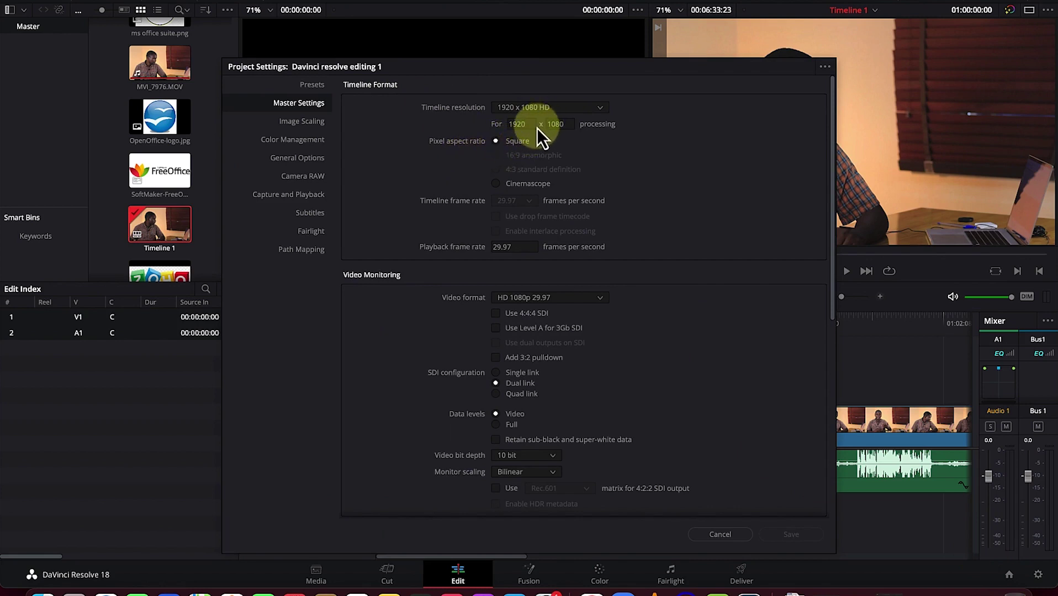
{"action": "left_click", "coordinate": [582, 110]}
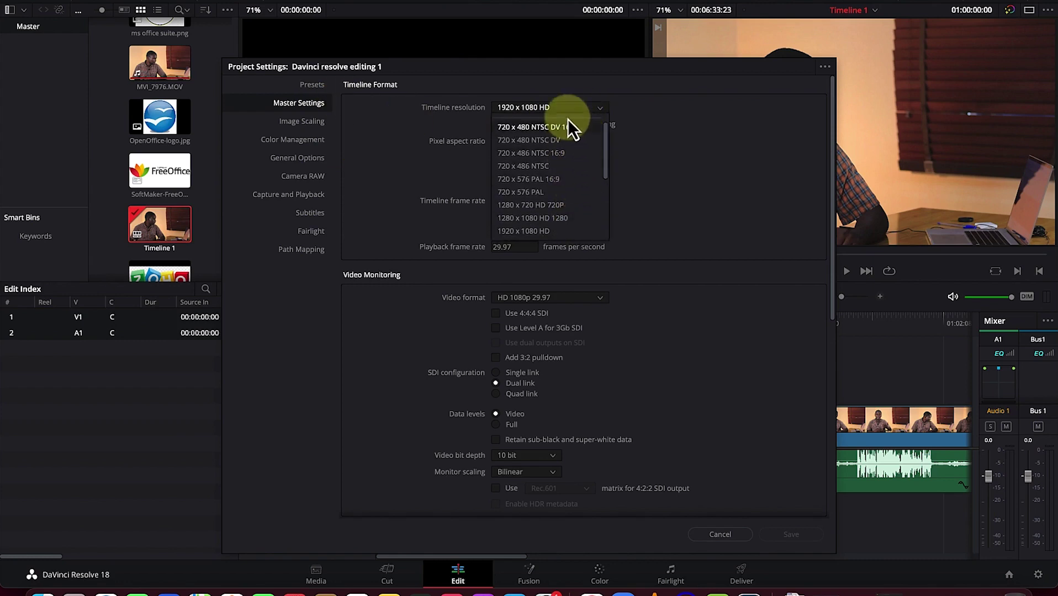
{"action": "left_click", "coordinate": [651, 165]}
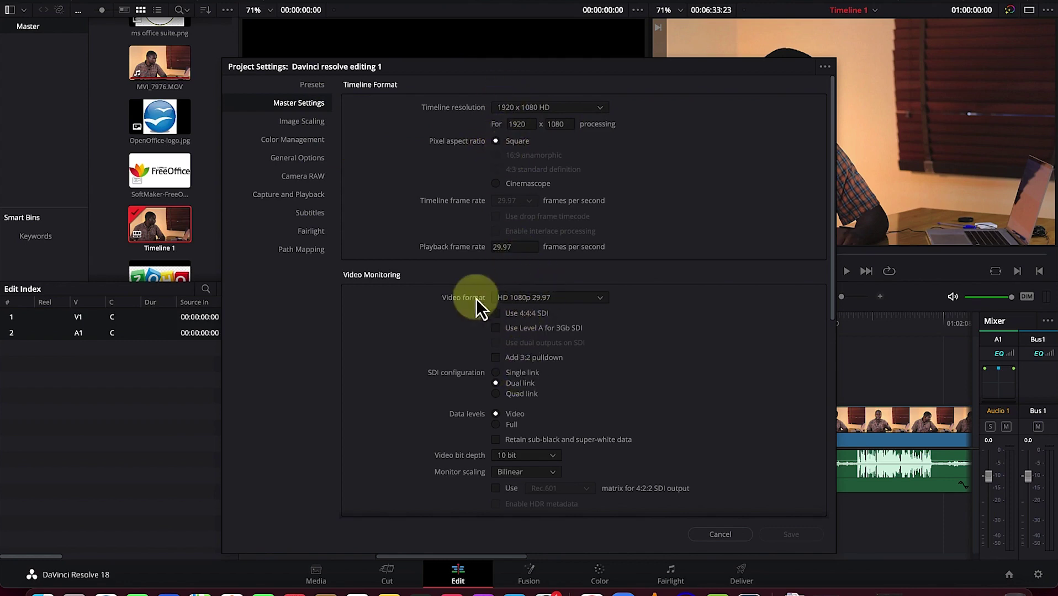
{"action": "scroll", "coordinate": [570, 448], "scroll_direction": "down", "scroll_amount": 3}
{"action": "scroll", "coordinate": [571, 448], "scroll_direction": "down", "scroll_amount": 3}
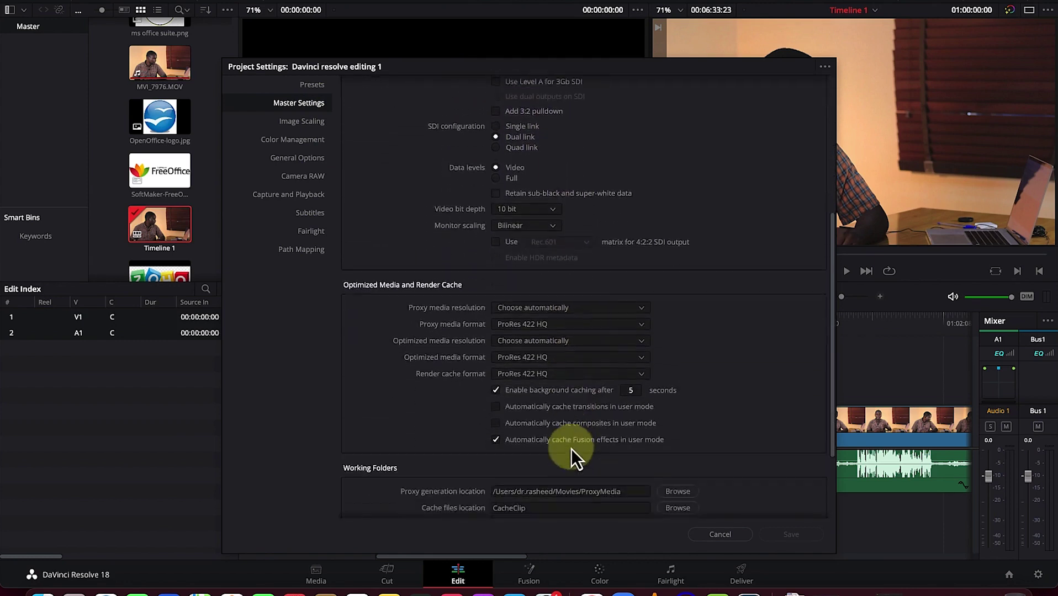
{"action": "scroll", "coordinate": [513, 347], "scroll_direction": "down", "scroll_amount": 3}
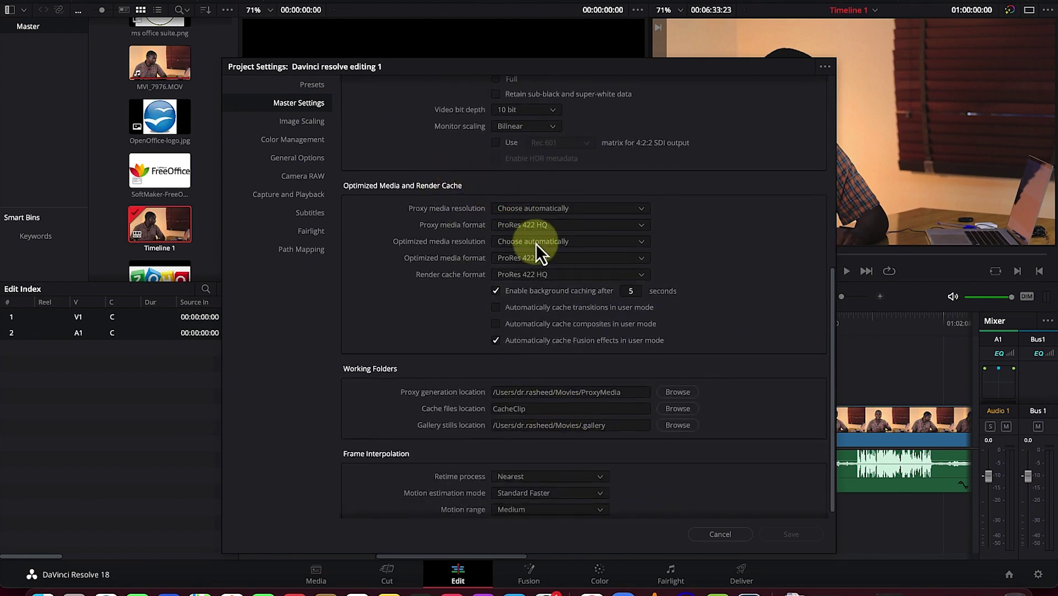
{"action": "scroll", "coordinate": [536, 243], "scroll_direction": "down", "scroll_amount": 1}
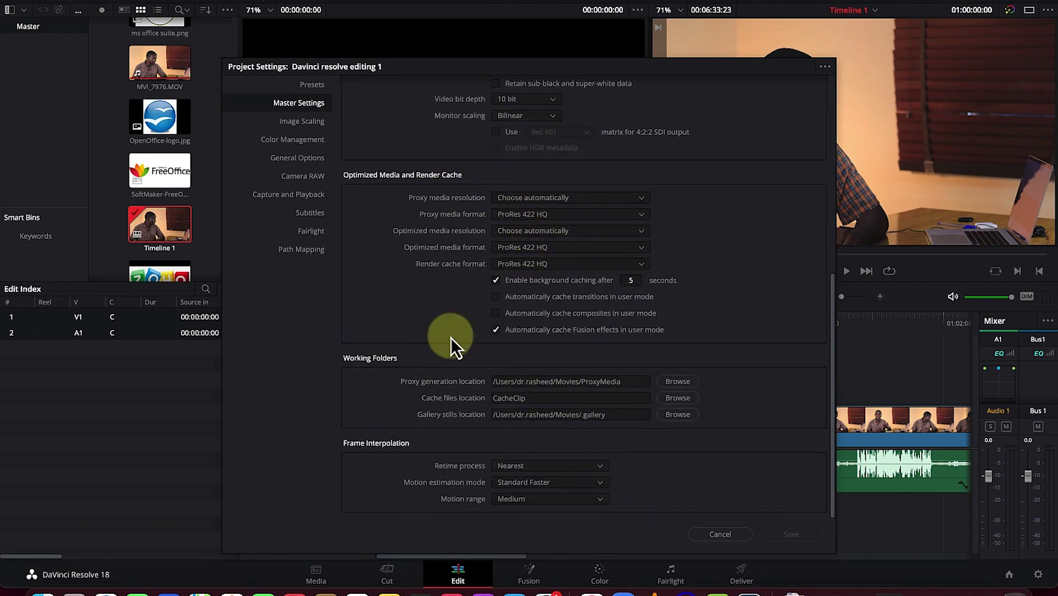
Step: Review the Image Scaling, Color Management and General Options panels, then close Project Settings
{"action": "left_click", "coordinate": [313, 123]}
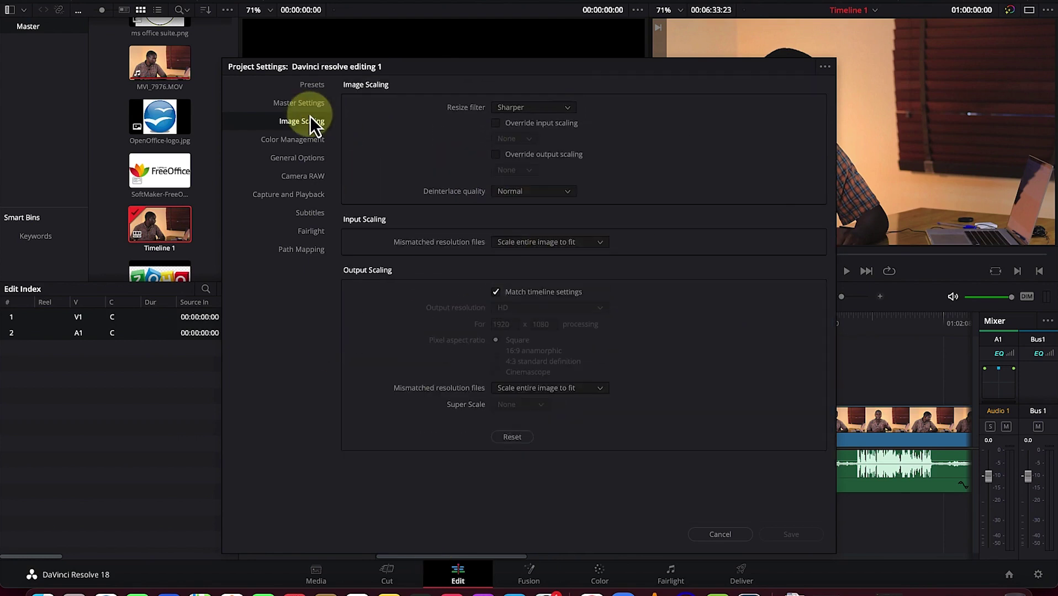
{"action": "left_click", "coordinate": [291, 142]}
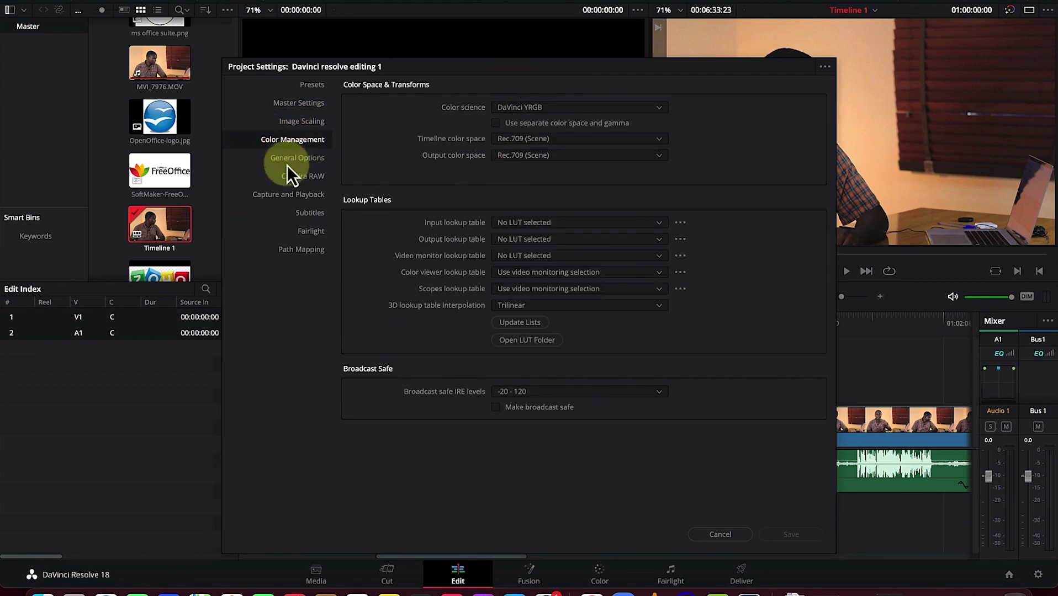
{"action": "left_click", "coordinate": [293, 160]}
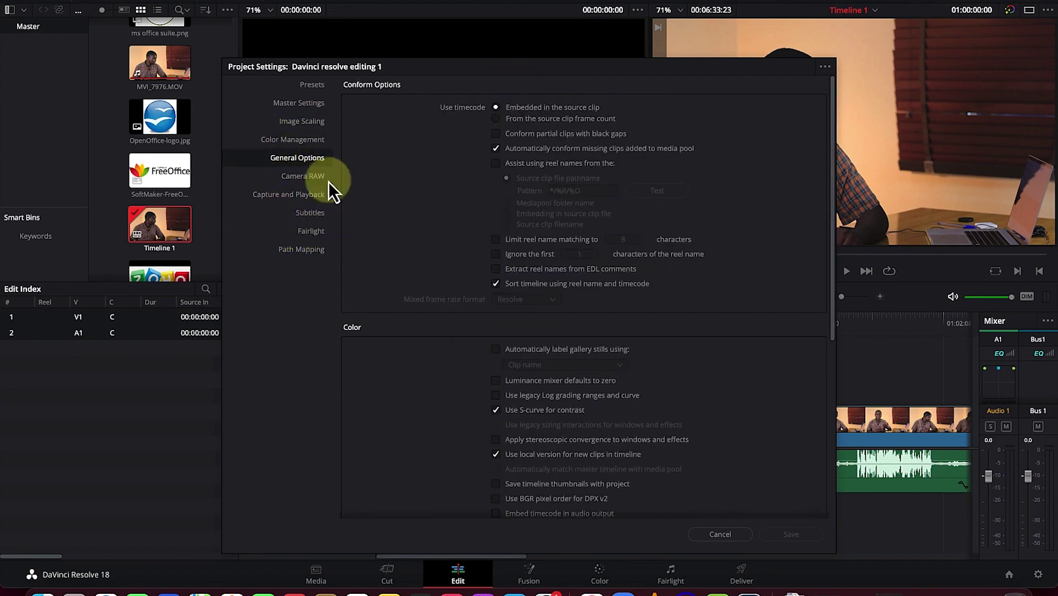
{"action": "left_click", "coordinate": [715, 533]}
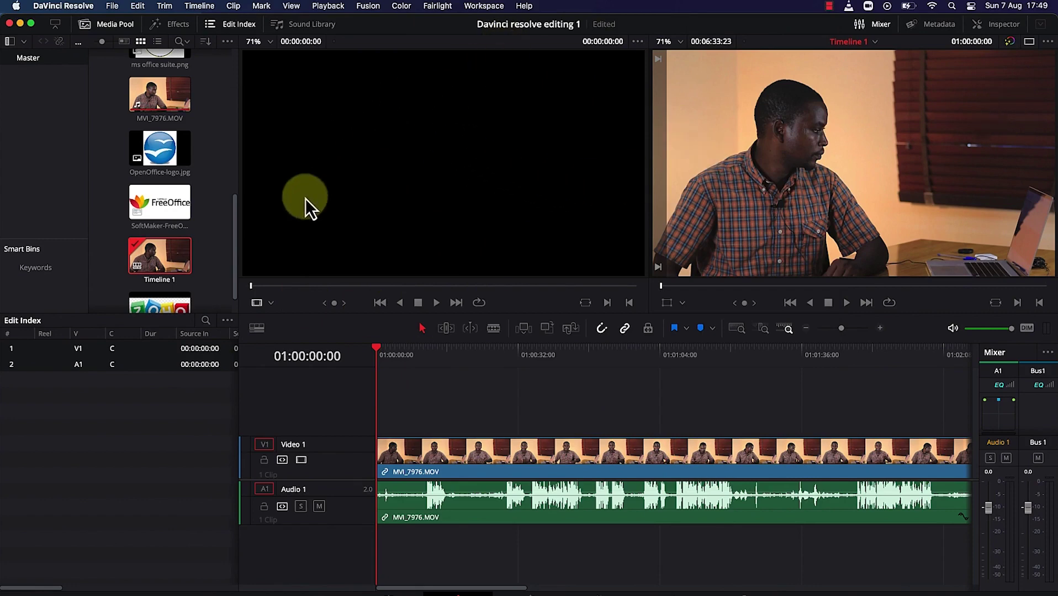
Step: Open the Workspace menu to show the Layout Presets save and import choices
{"action": "left_click", "coordinate": [479, 7]}
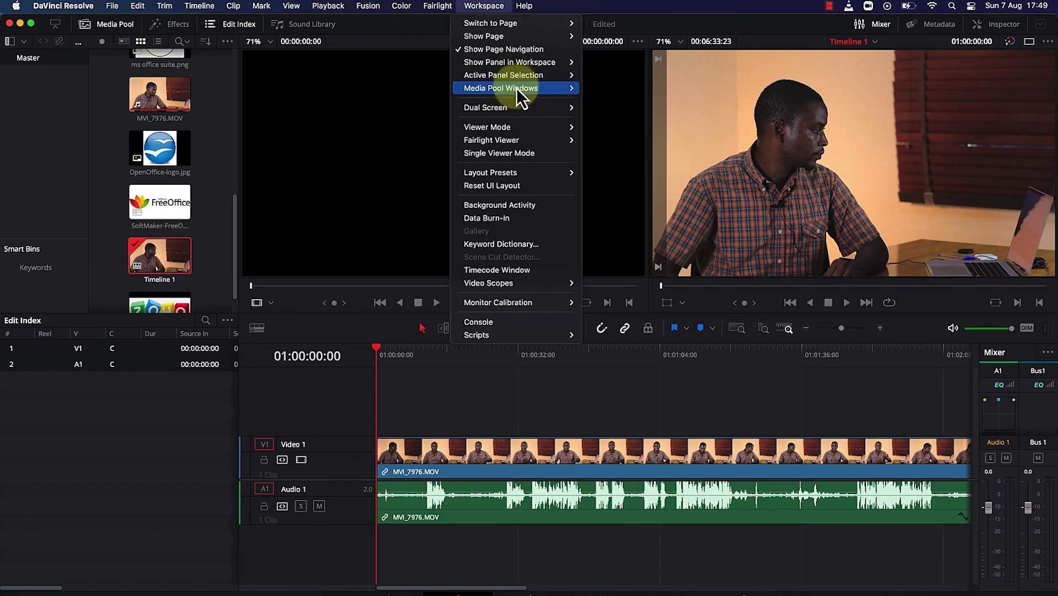
{"action": "mouse_move", "coordinate": [490, 172]}
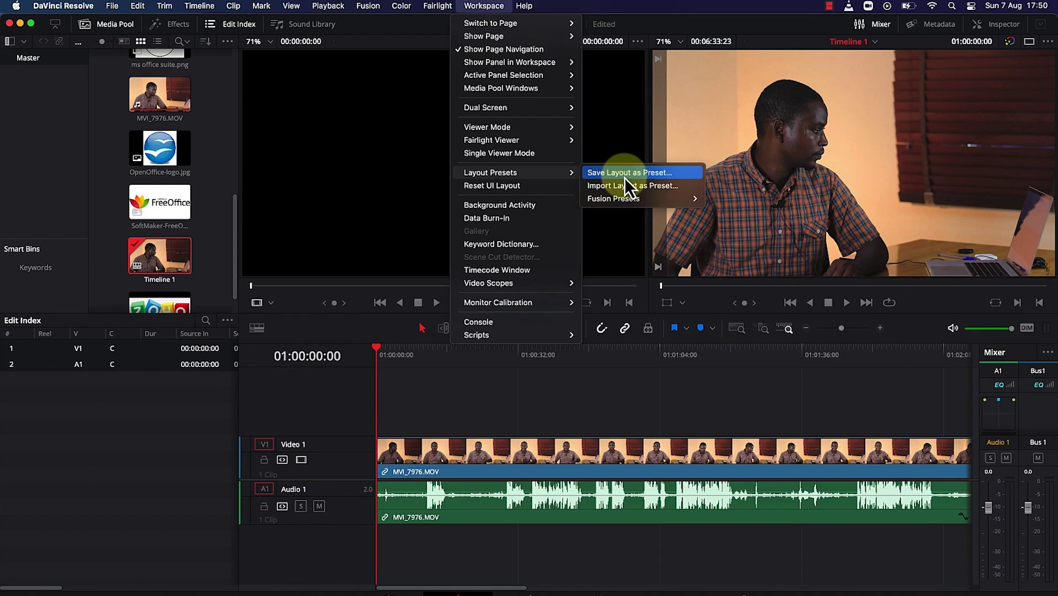
Step: Save the current UI layout as a named layout preset and bring the Workspace menu back up
{"action": "left_click", "coordinate": [627, 182]}
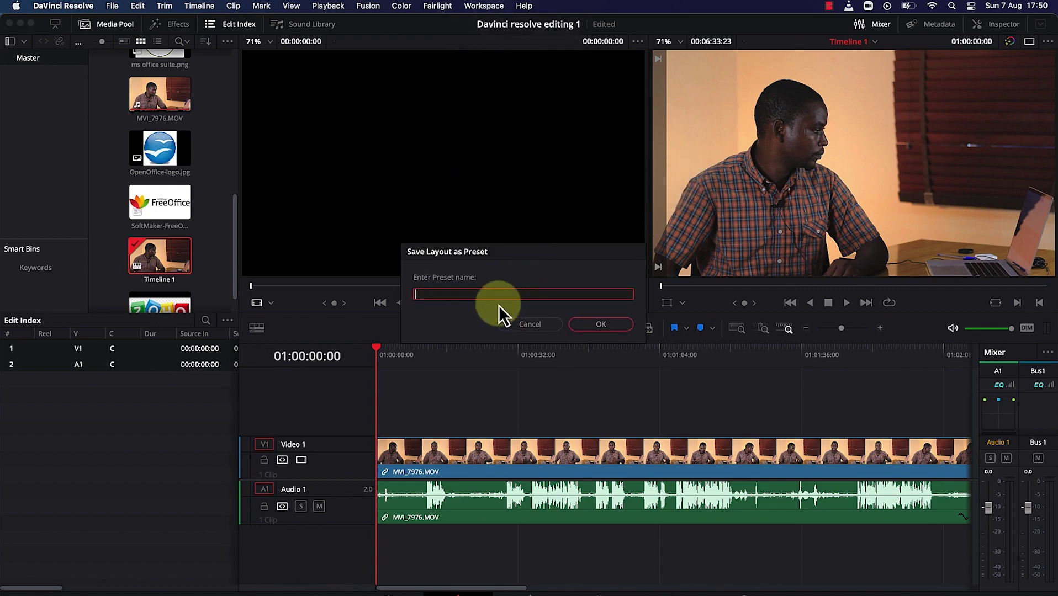
{"action": "type", "text": "MY preset"}
{"action": "left_click", "coordinate": [602, 324]}
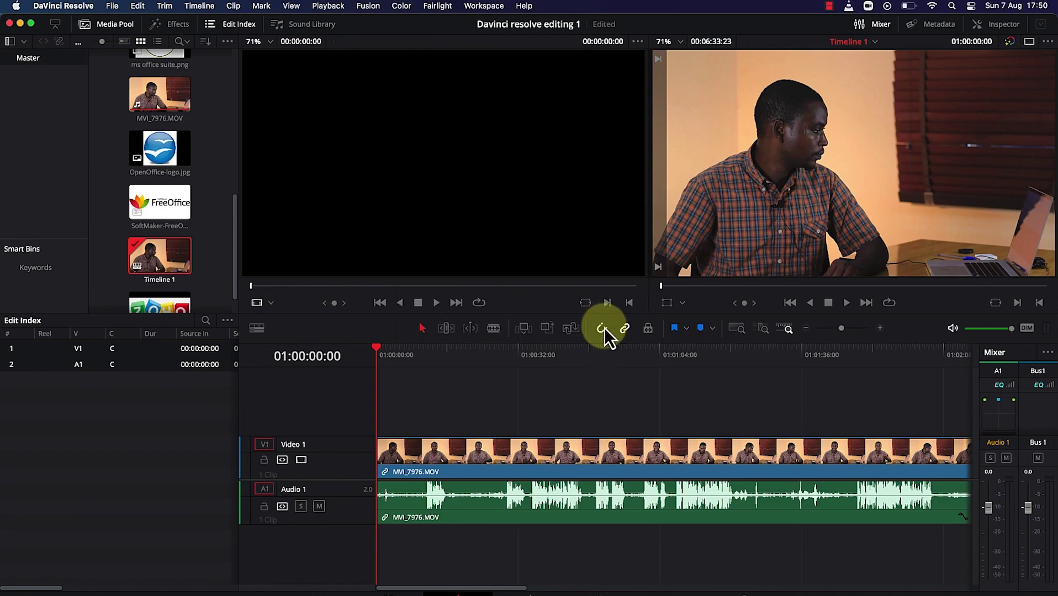
{"action": "left_click", "coordinate": [487, 7]}
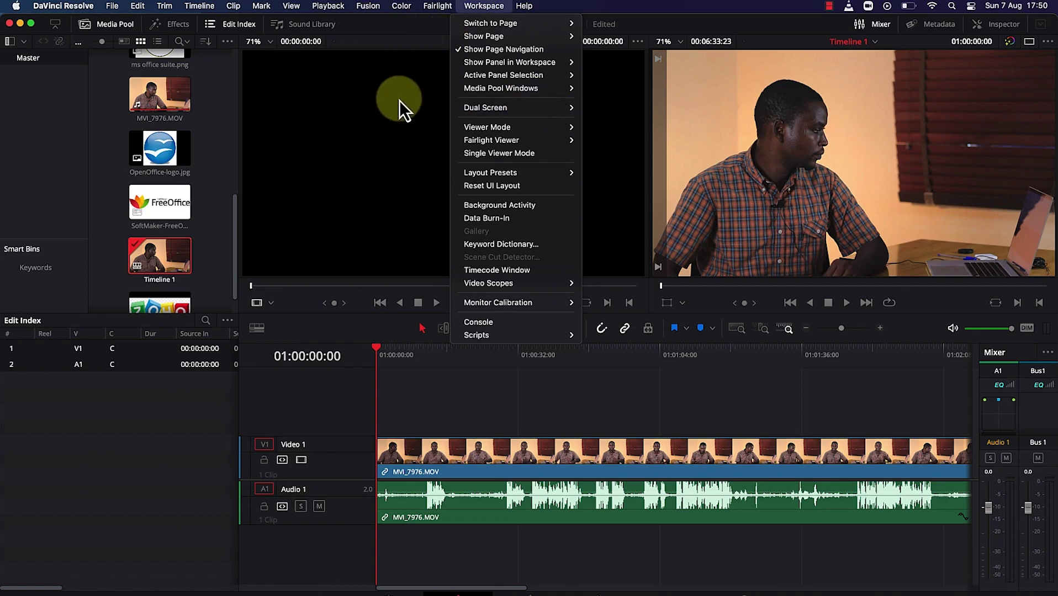
{"action": "mouse_move", "coordinate": [496, 23]}
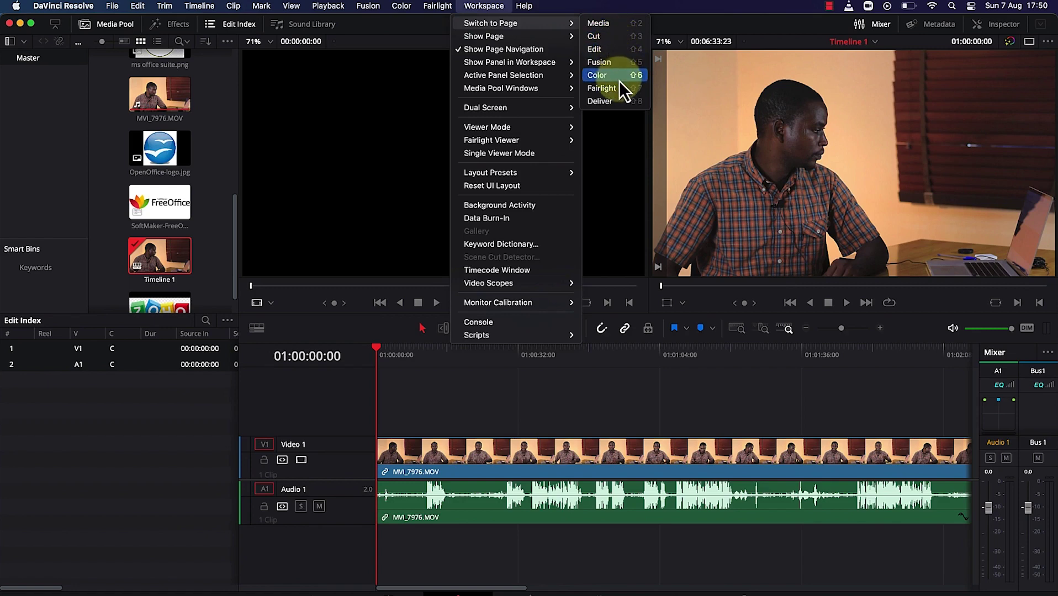
Step: Browse the Workspace Switch to Page list several times, dismissing it without leaving the Edit page
{"action": "key", "text": "Escape"}
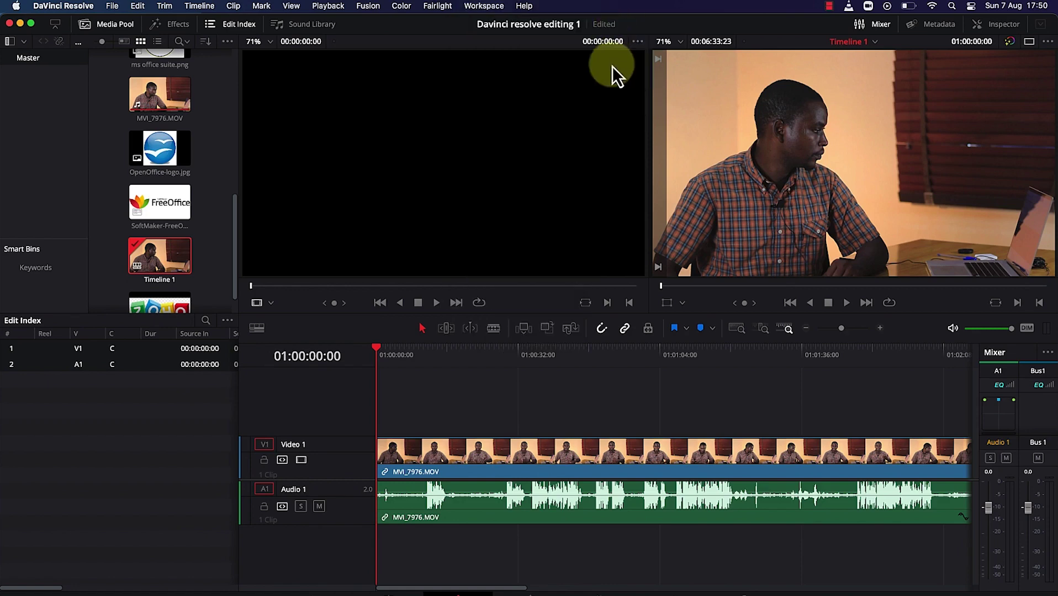
{"action": "left_click", "coordinate": [524, 5]}
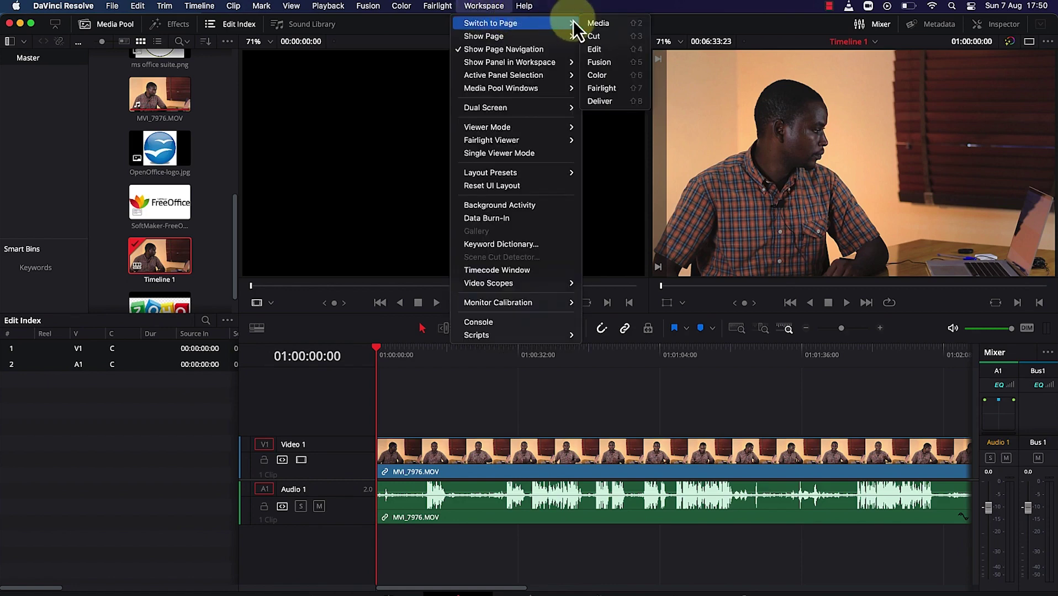
{"action": "key", "text": "Escape"}
{"action": "left_click", "coordinate": [522, 5]}
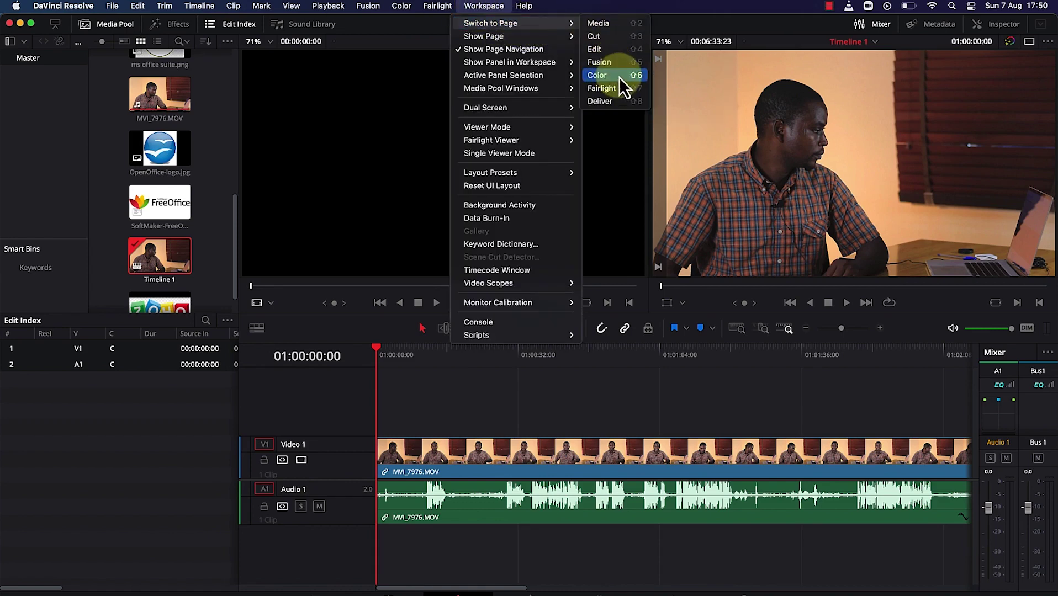
{"action": "left_click", "coordinate": [642, 7]}
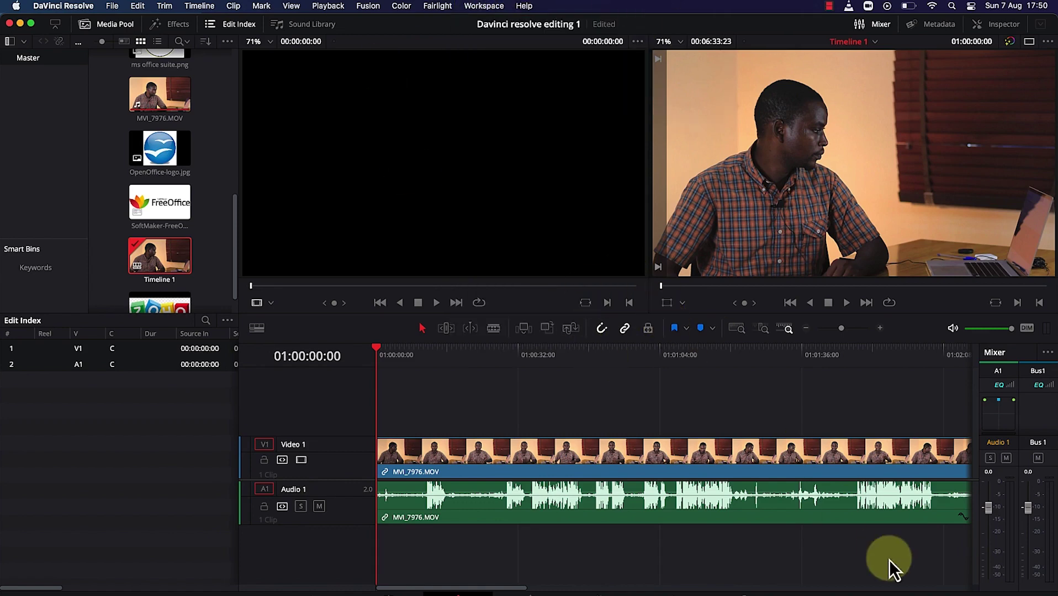